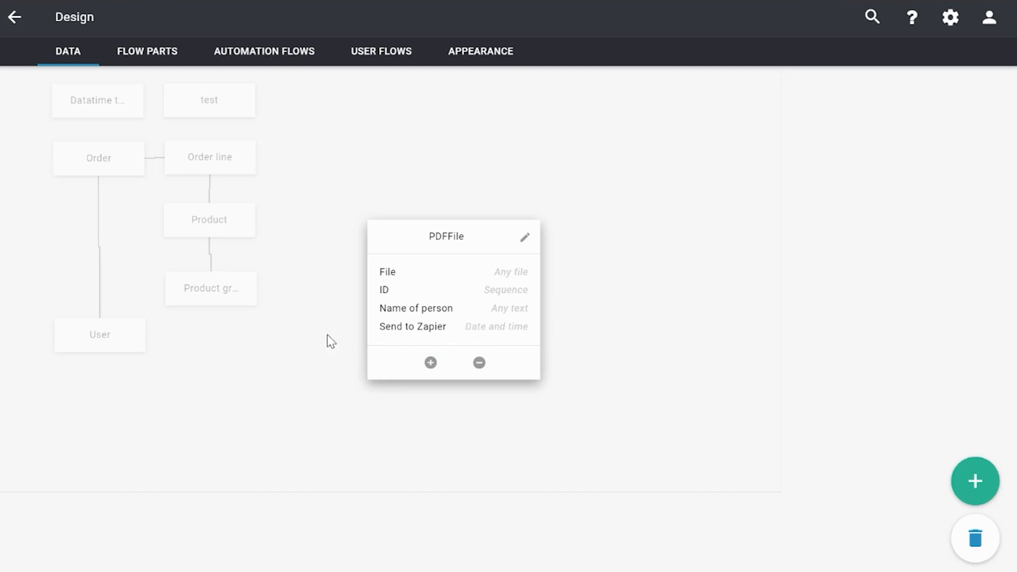
Step: Inspect the receivePDFMonkey automation flow and the inputs it takes, then return to the flow overview
left_click(319, 313)
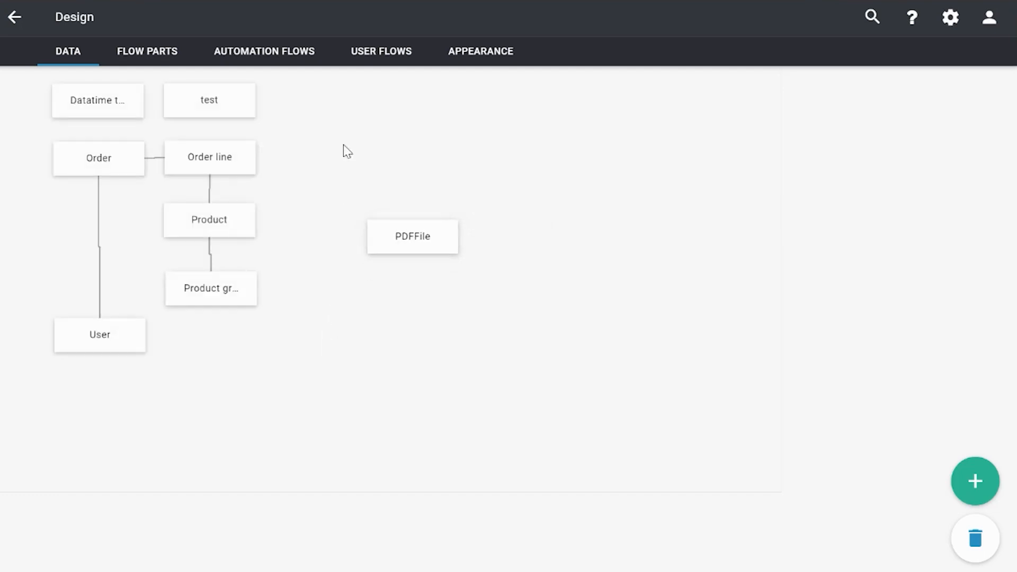
left_click(259, 55)
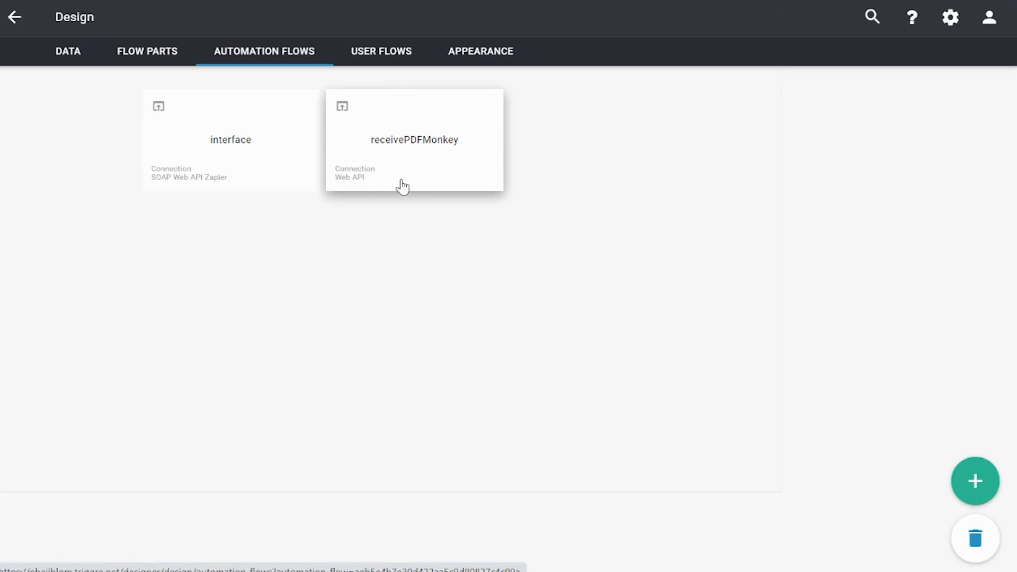
left_click(418, 157)
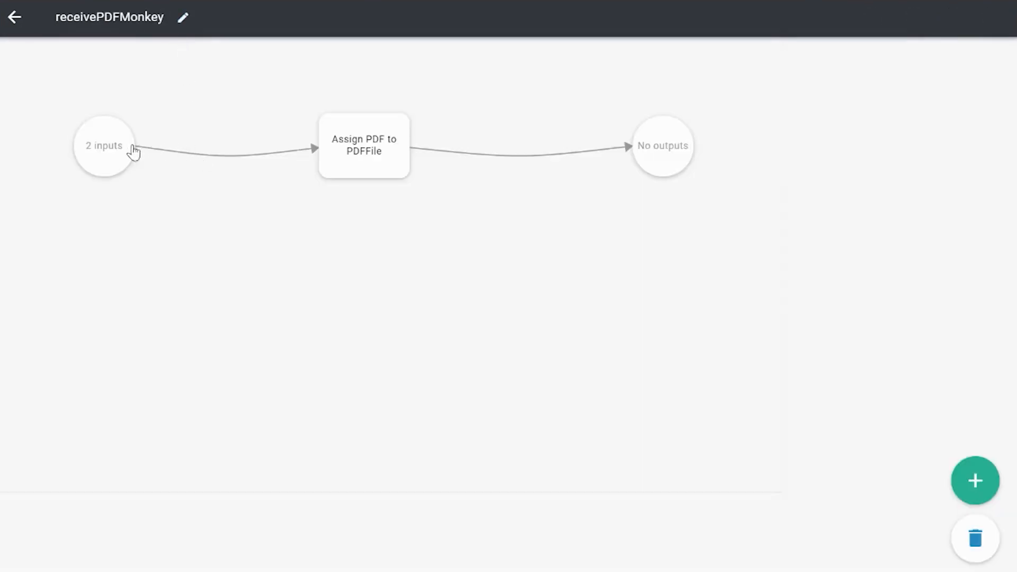
left_click(116, 158)
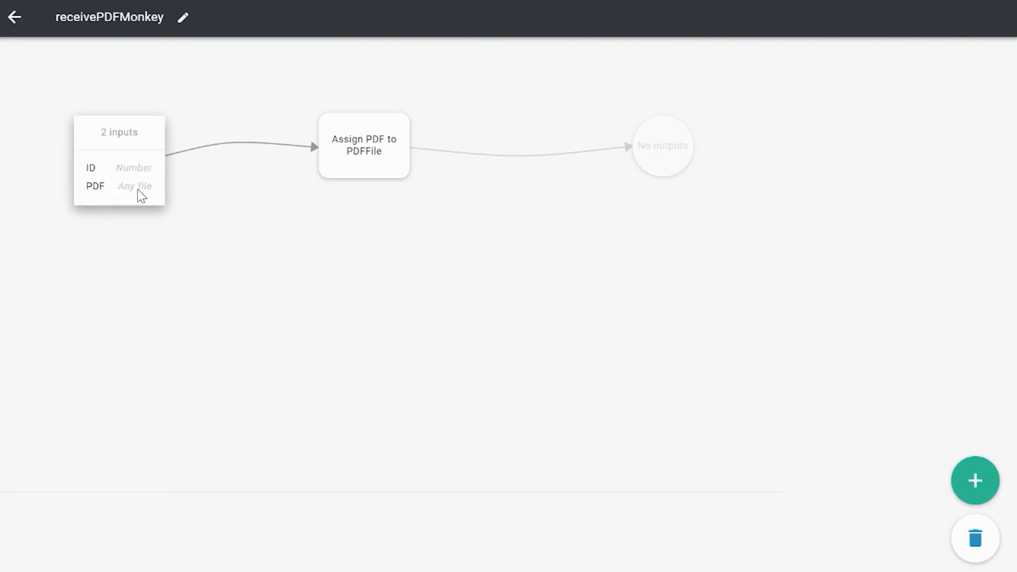
left_click(237, 227)
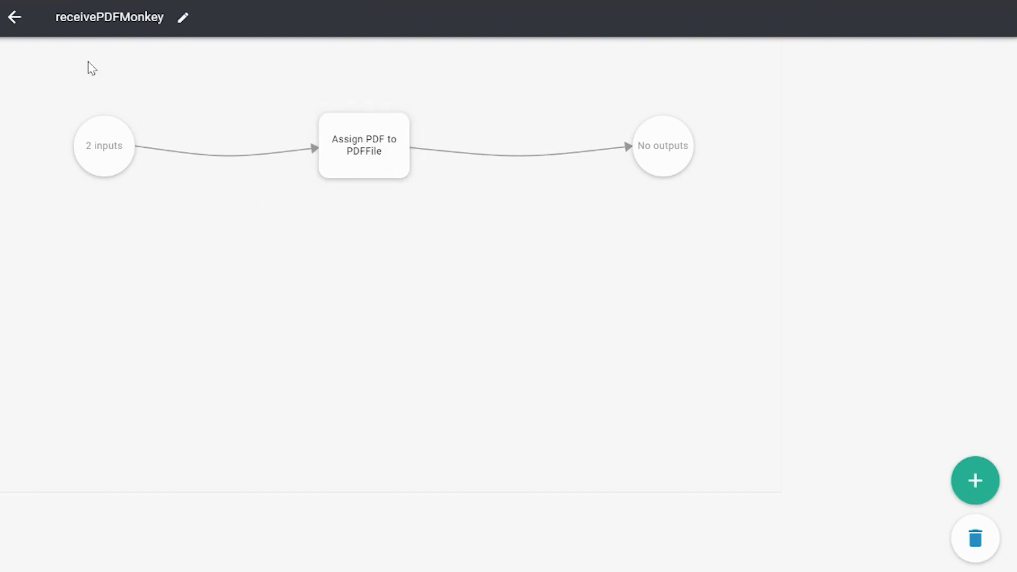
left_click(20, 22)
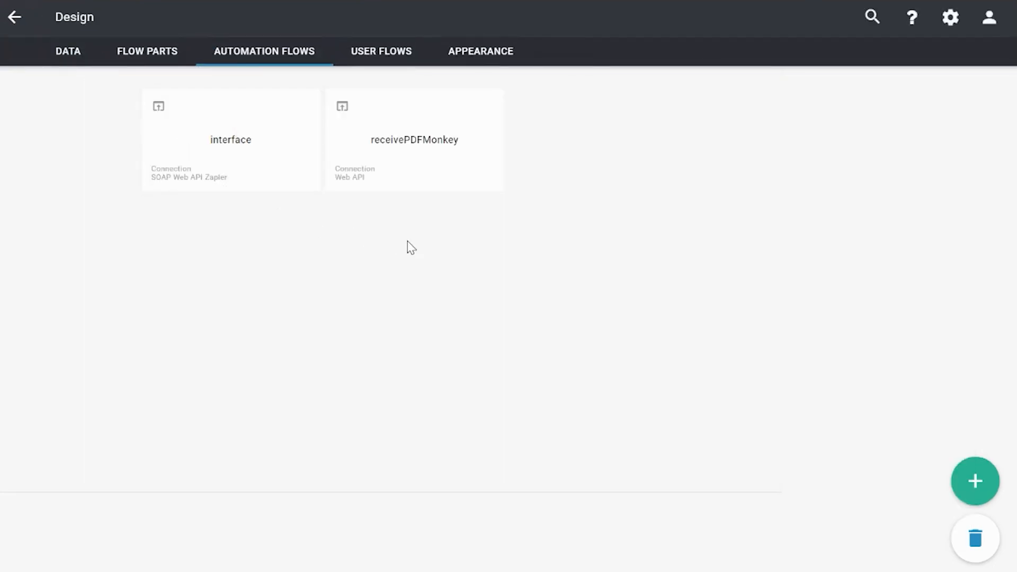
Step: Examine the PDFFile user flow, including its update action after editing, and return to the design overview
left_click(386, 49)
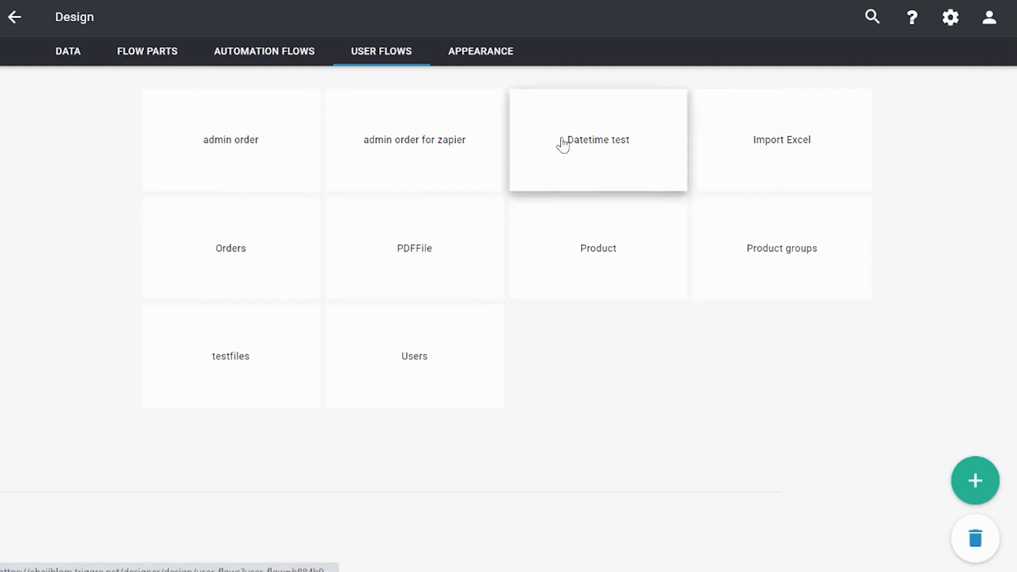
left_click(449, 253)
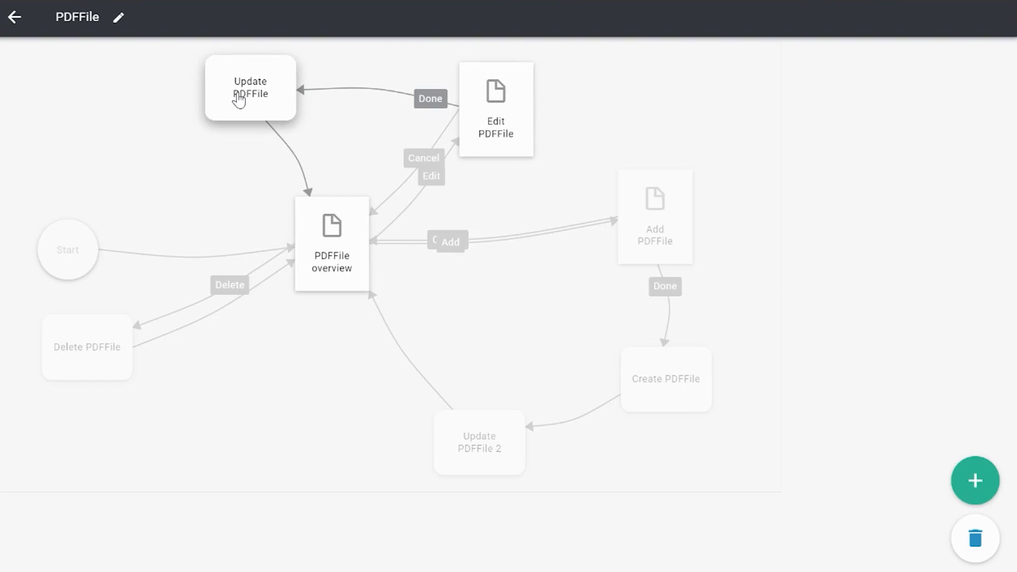
left_click(15, 17)
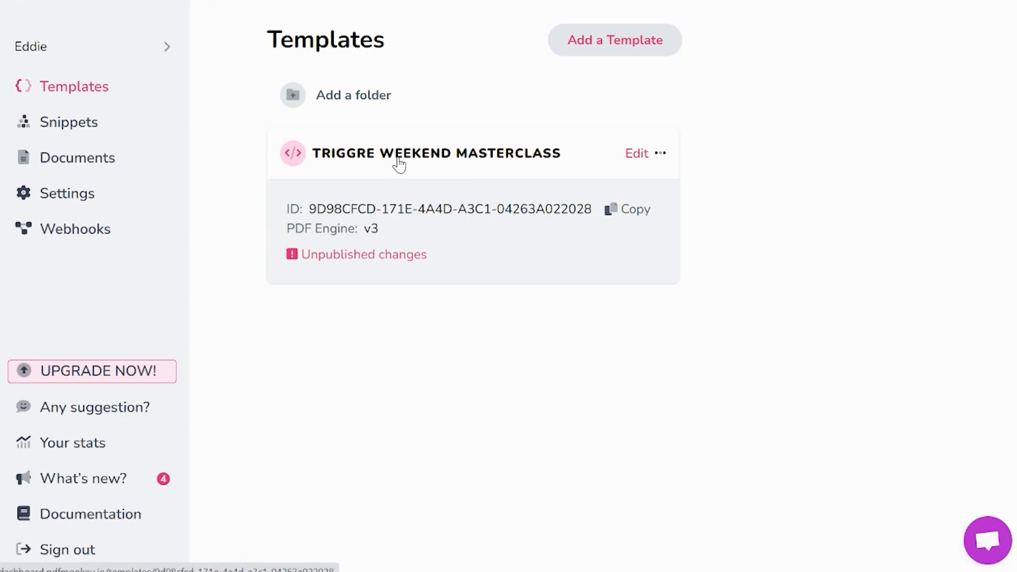
Step: In PDFMonkey, examine the Triggre Weekend Masterclass template's HTML, its name placeholder, the rendered preview and the test data
left_click(507, 165)
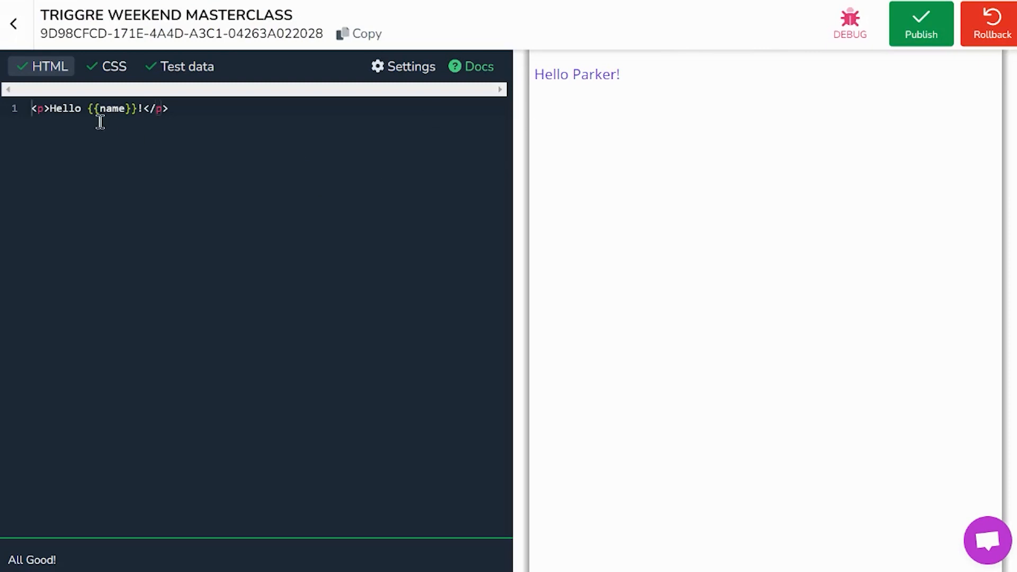
left_click(59, 110)
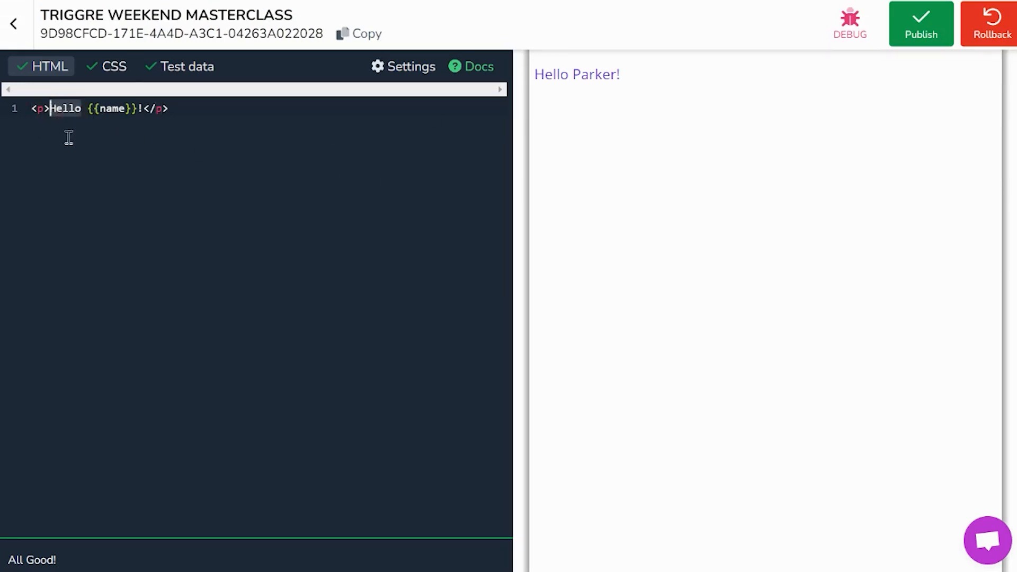
double_click(114, 109)
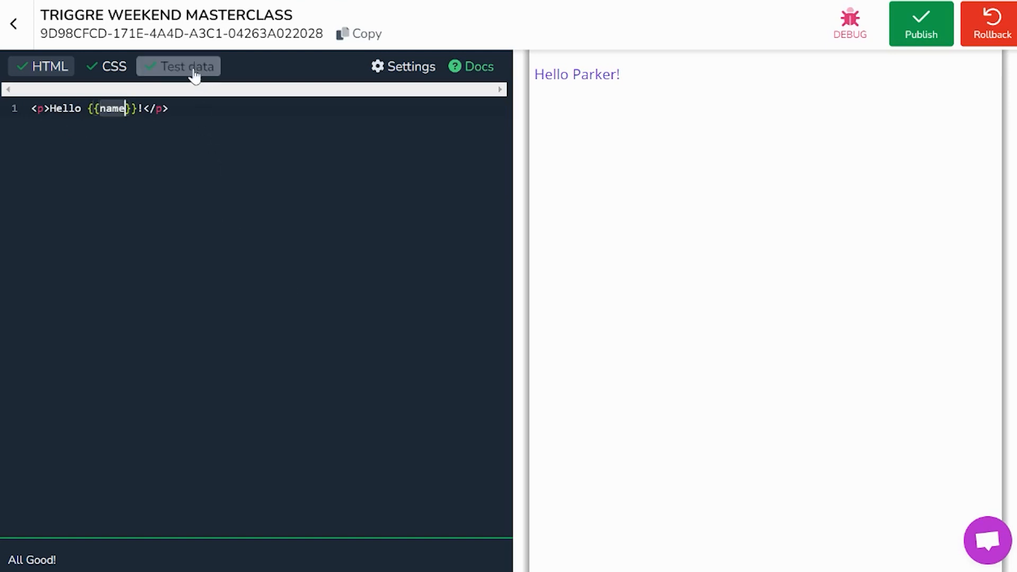
left_click_drag(549, 75, 633, 84)
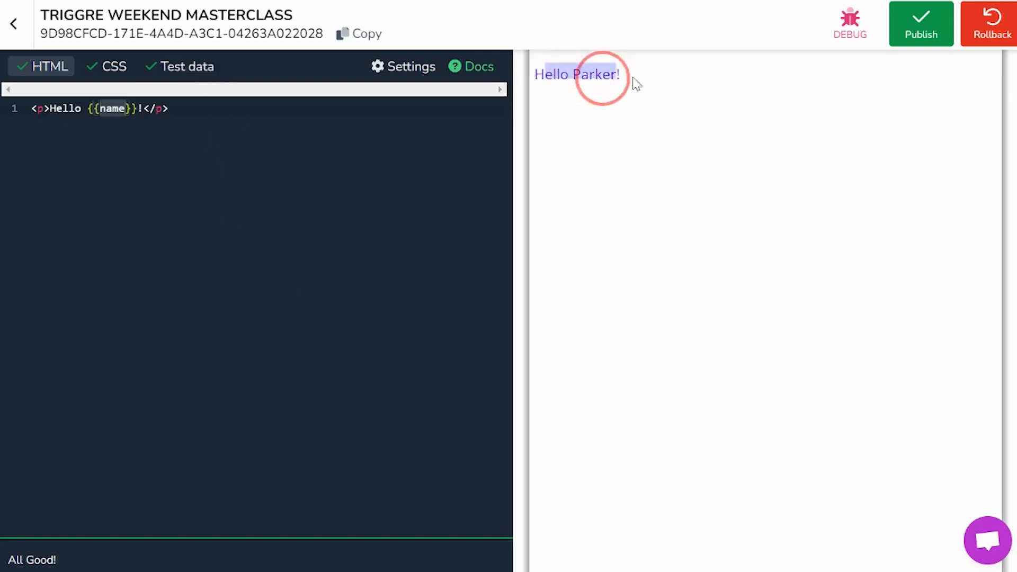
left_click(644, 125)
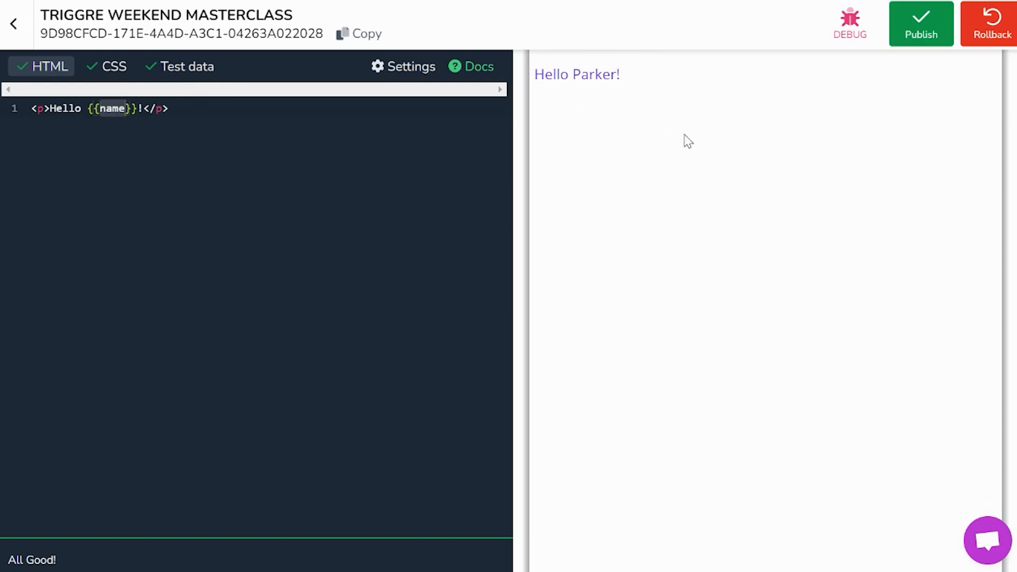
left_click(182, 78)
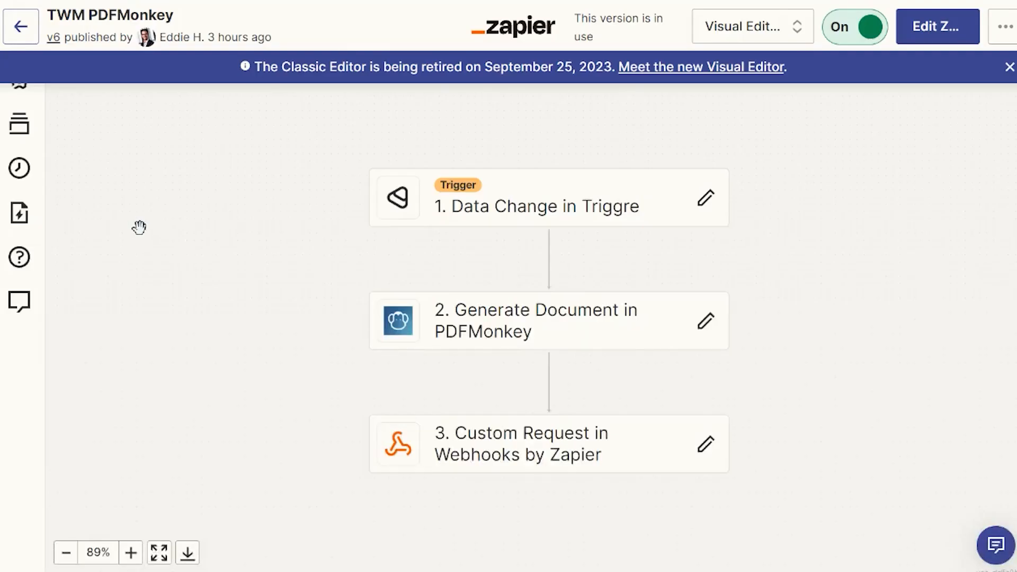
Step: In Zapier, open the TWM PDFMonkey Zap for editing and review the Data Change trigger's account, trigger settings and test records
scroll(180, 251, "down", 3)
scroll(180, 251, "up", 2)
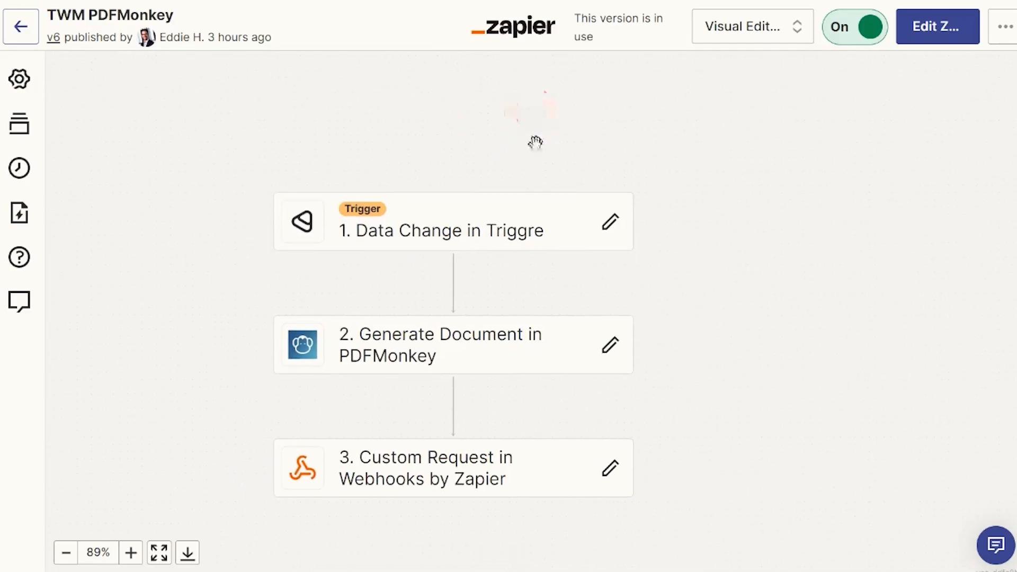
left_click(507, 107)
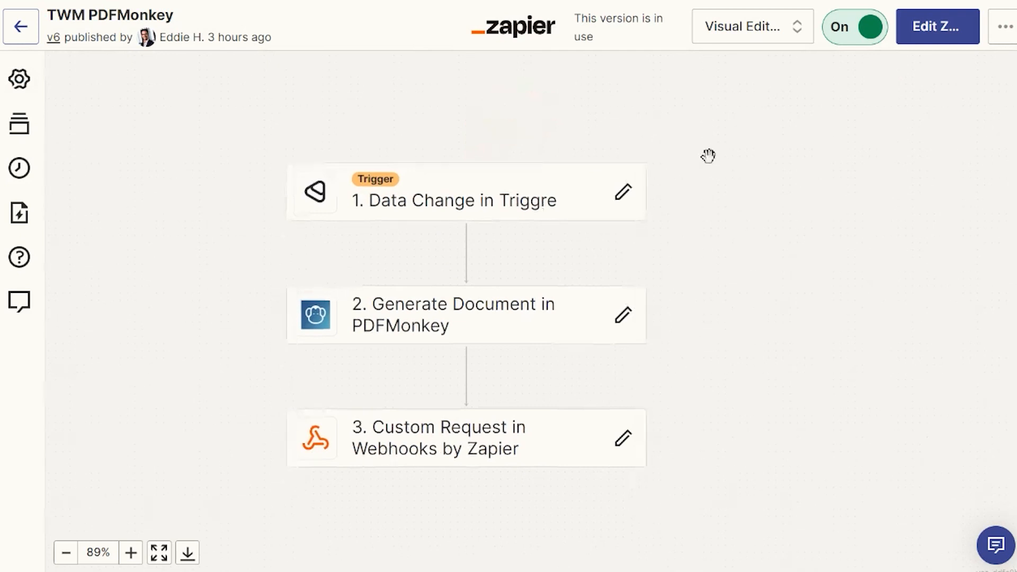
left_click(924, 27)
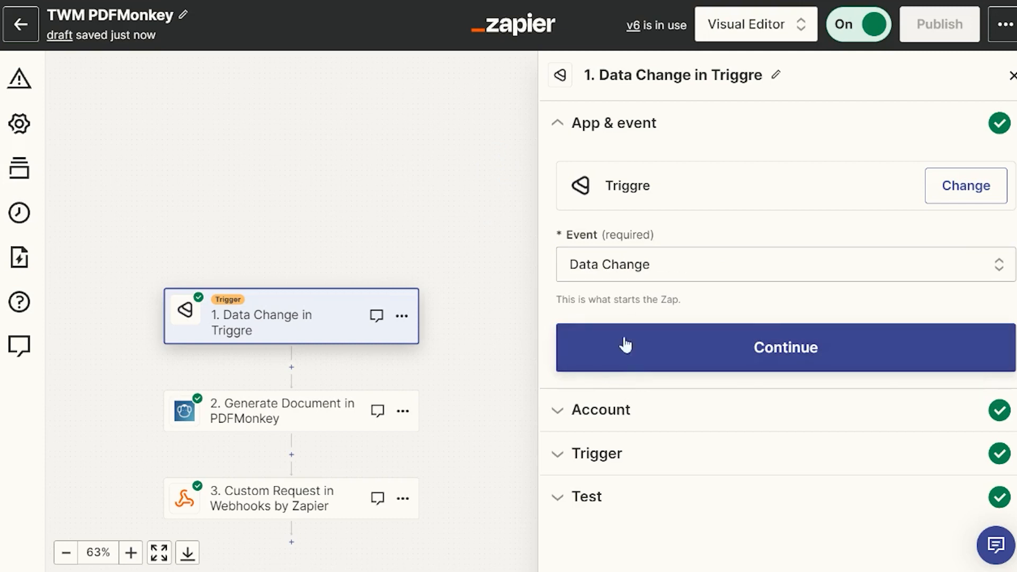
left_click(560, 418)
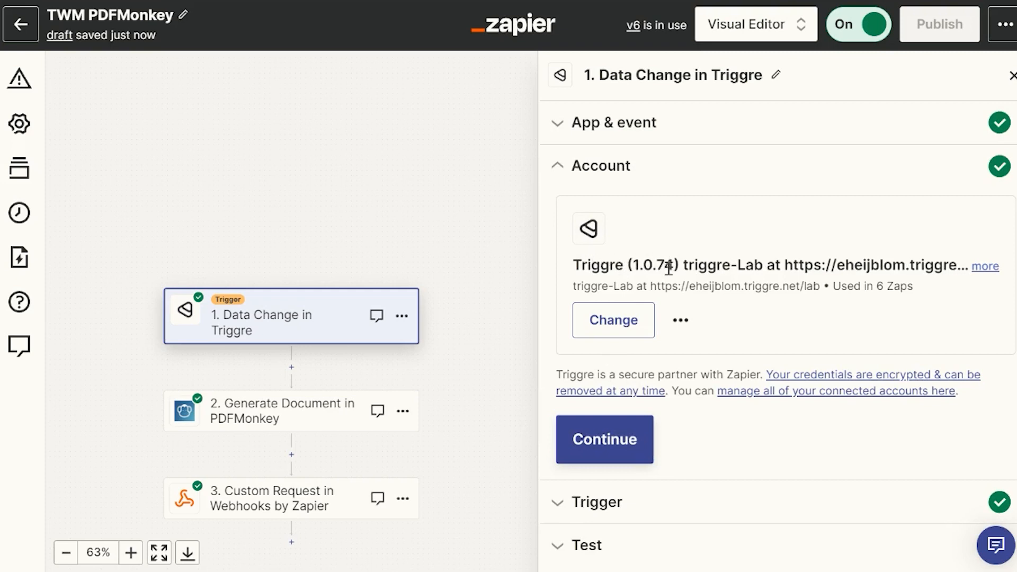
left_click(557, 502)
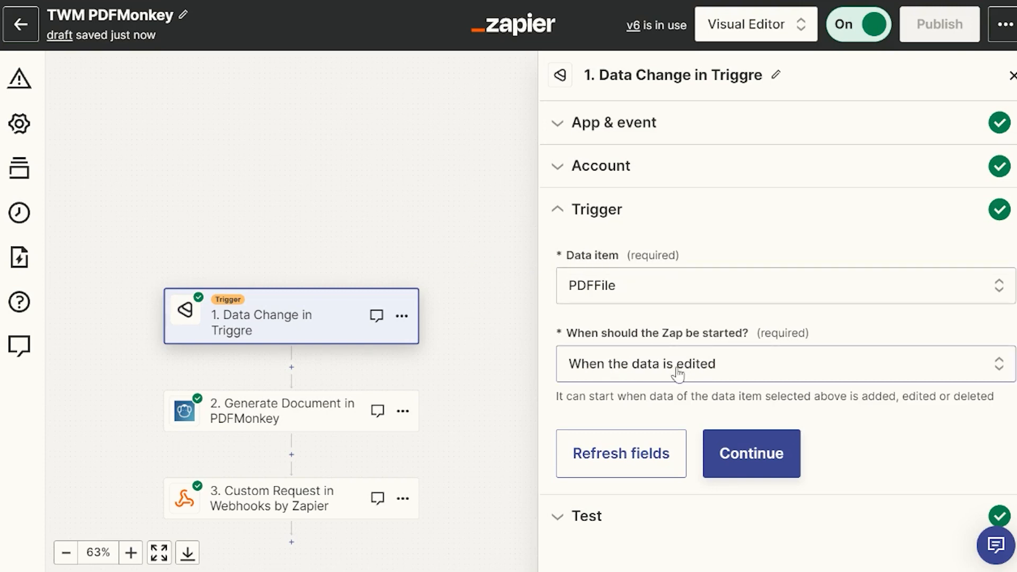
left_click(585, 518)
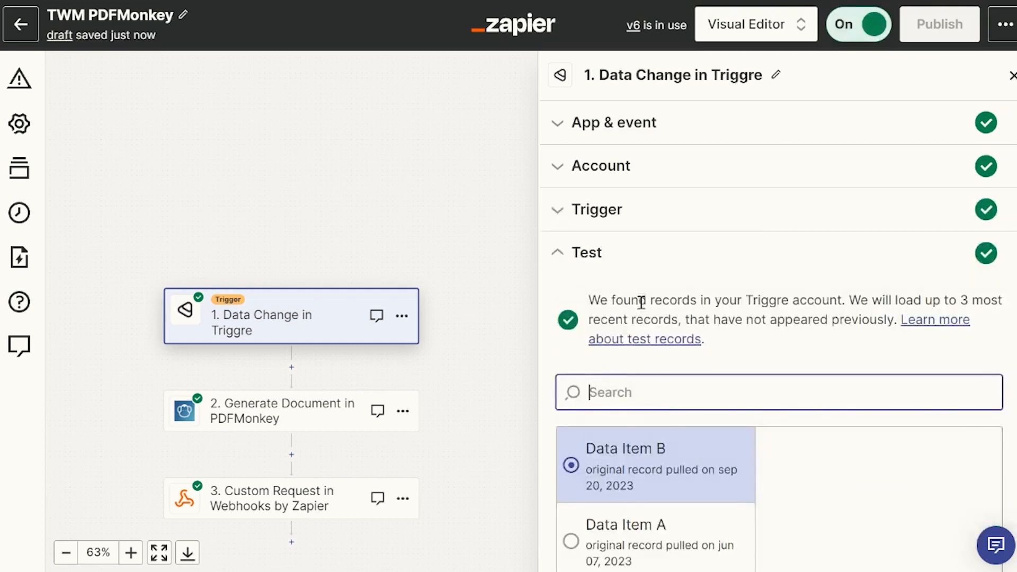
scroll(640, 283, "down", 1)
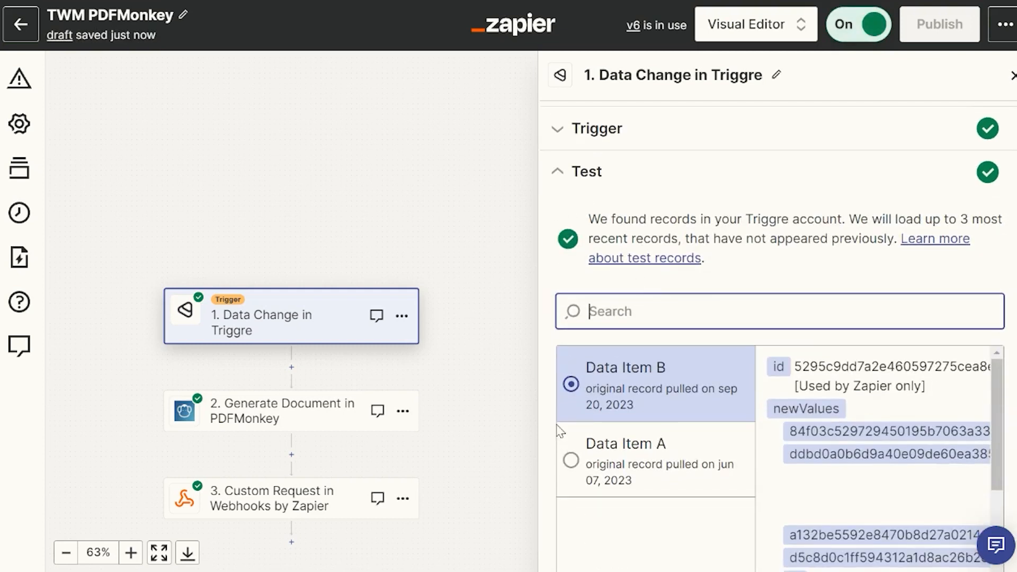
Step: In the Generate Document in PDFMonkey step, check the connected account and set the template to Triggre Weekend Masterclass
left_click(265, 418)
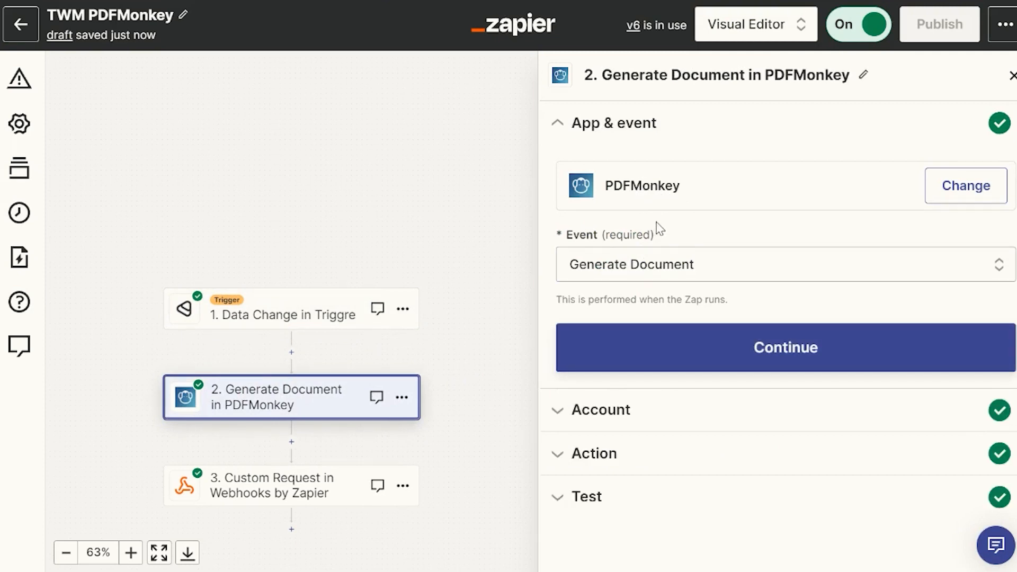
left_click_drag(419, 278, 421, 171)
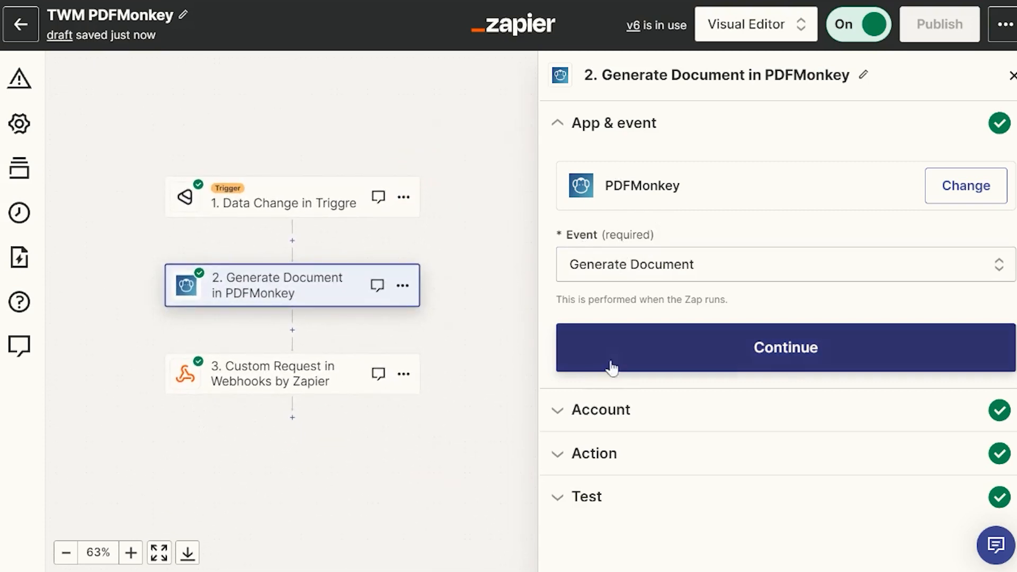
left_click(576, 411)
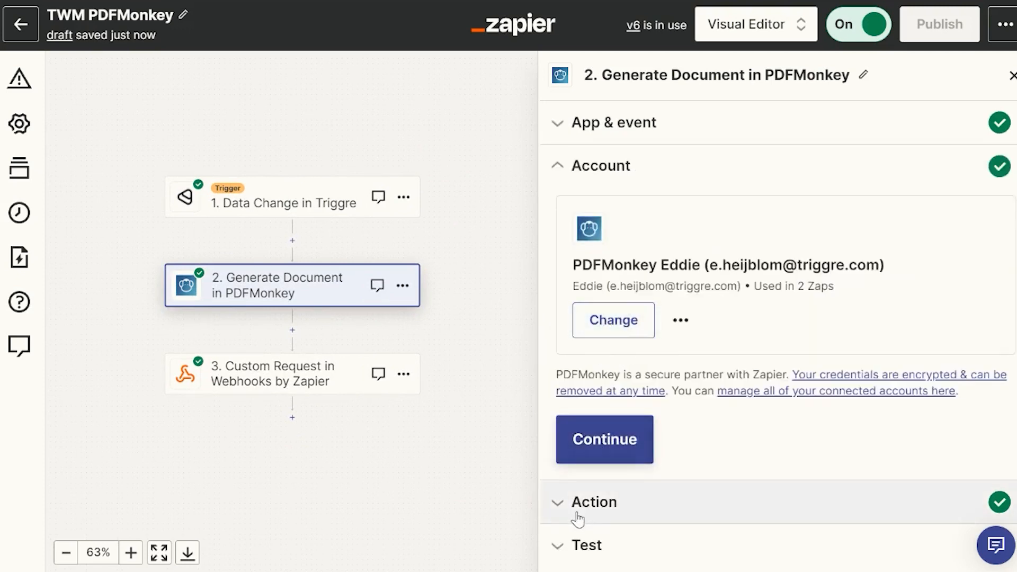
left_click(578, 517)
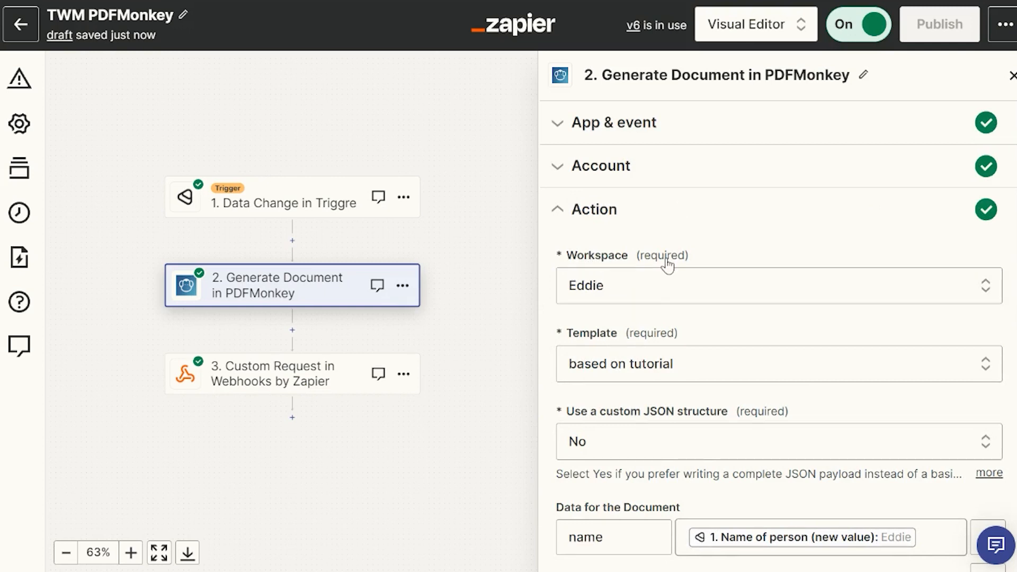
left_click(608, 374)
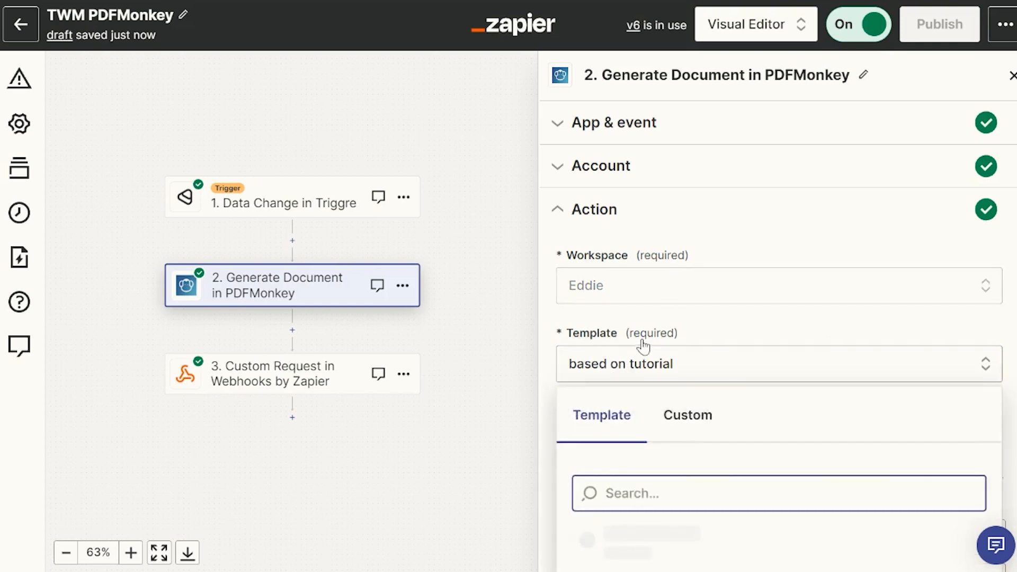
scroll(644, 339, "down", 3)
left_click(610, 401)
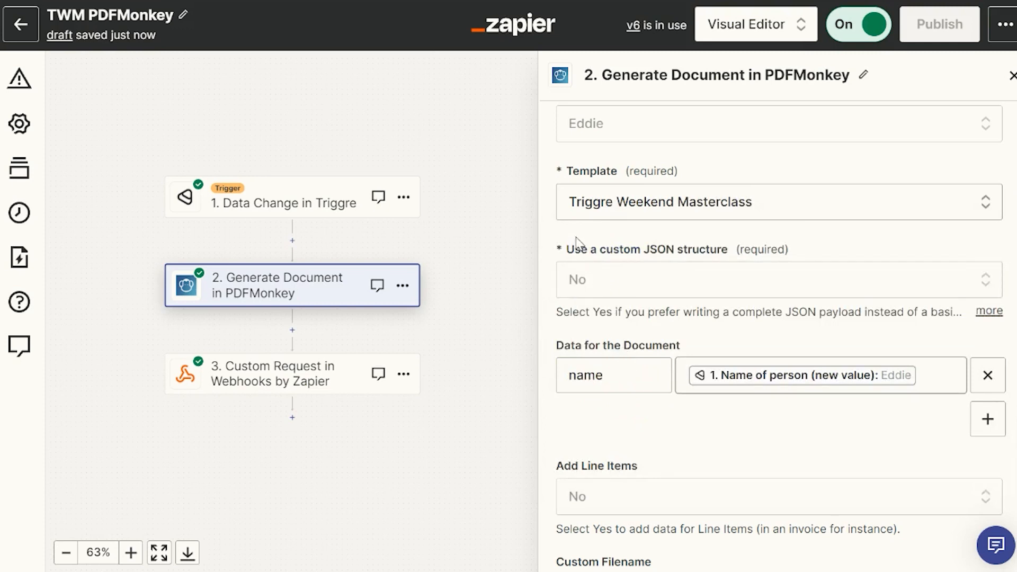
Step: Add two blank rows to the document data and remove both
scroll(665, 341, "down", 2)
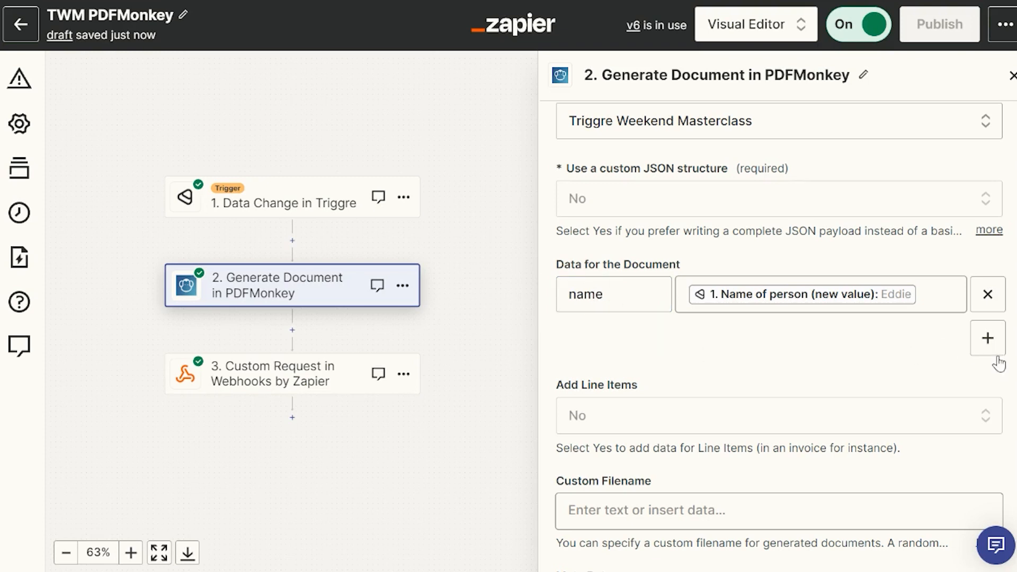
left_click(987, 339)
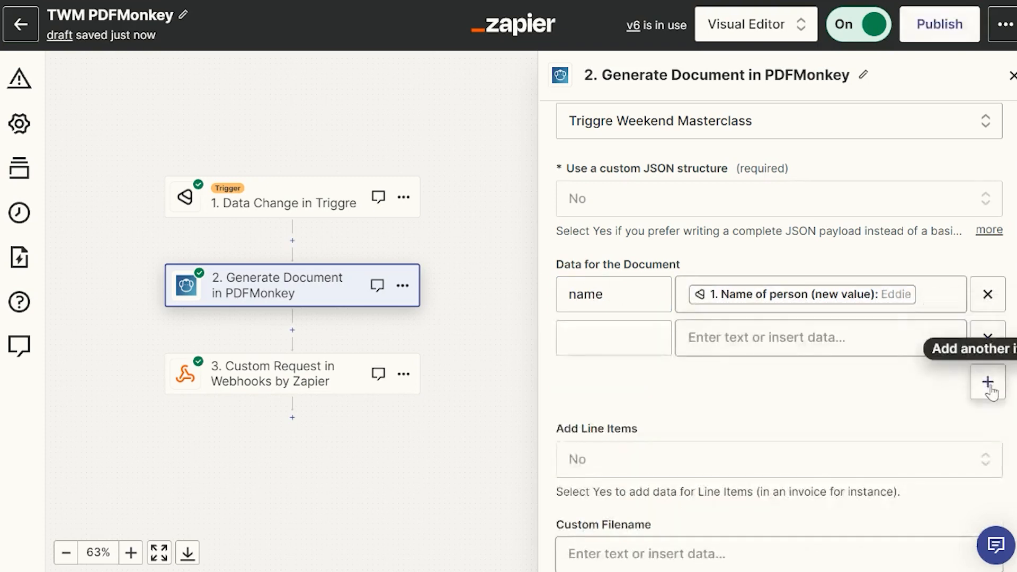
left_click(986, 383)
left_click(989, 340)
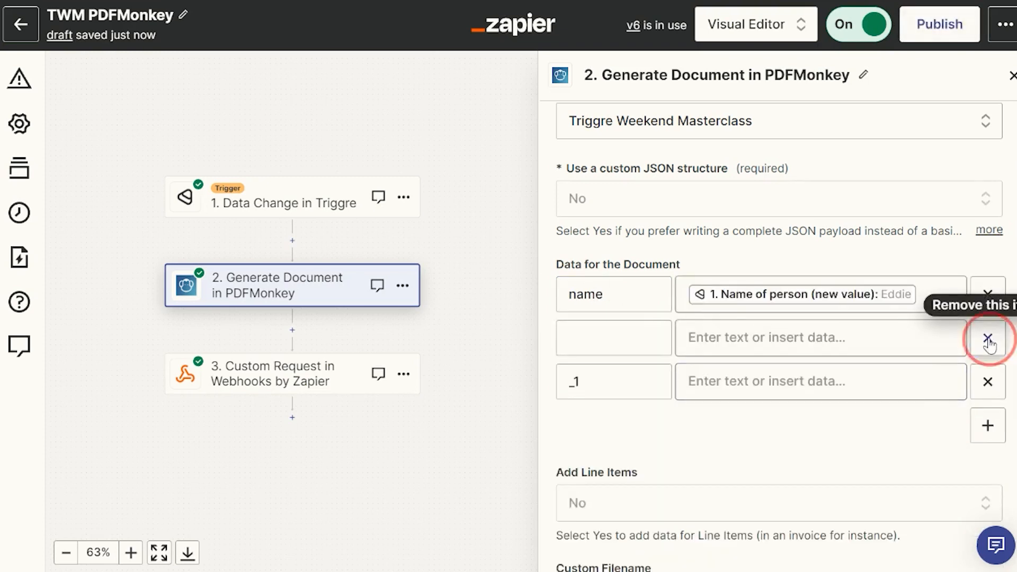
left_click(988, 338)
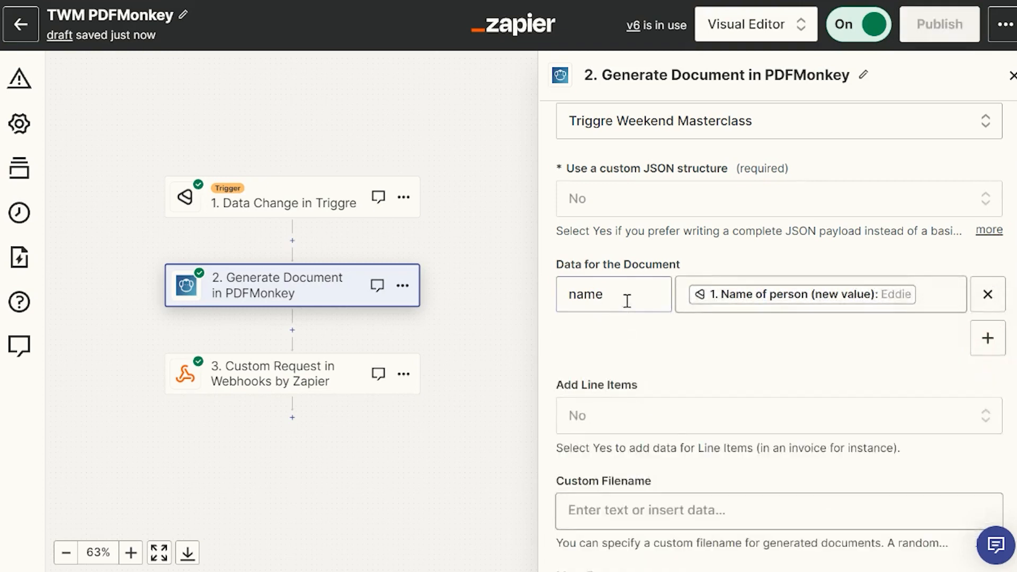
Step: Review the name field's mapping, the custom filename and the meta data options of the Generate Document step
double_click(590, 295)
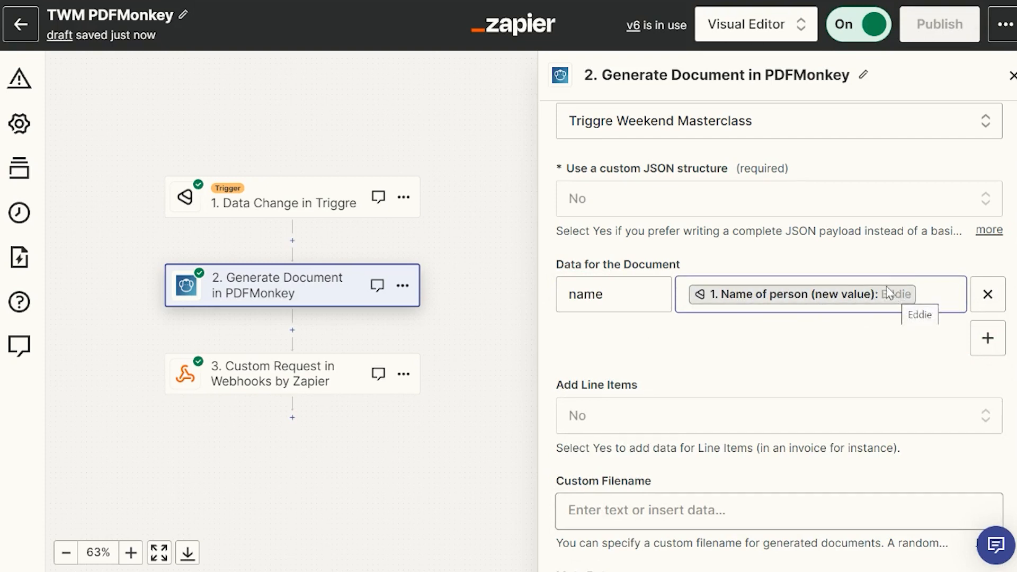
scroll(832, 319, "down", 1)
scroll(831, 320, "down", 3)
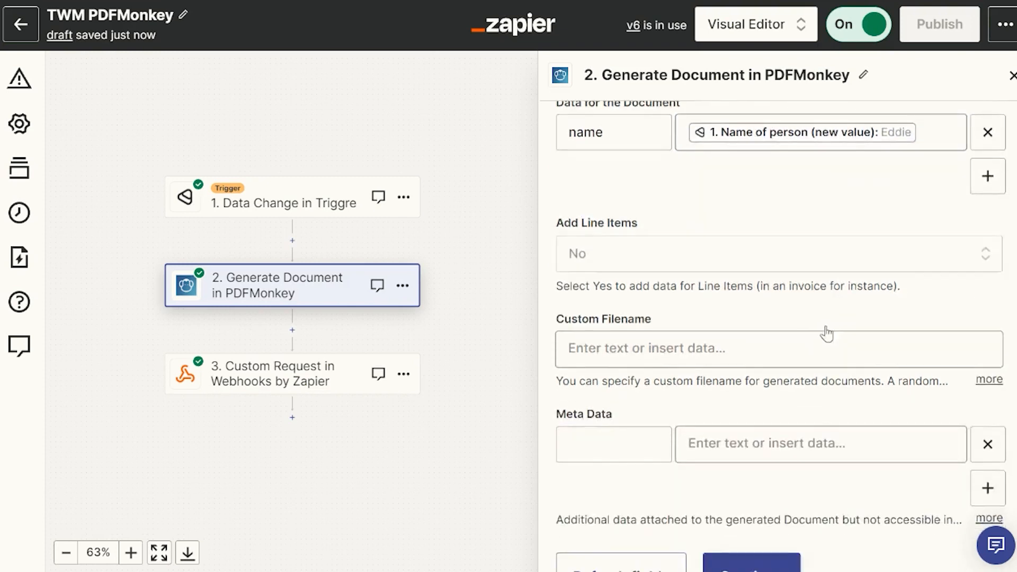
scroll(721, 320, "up", 1)
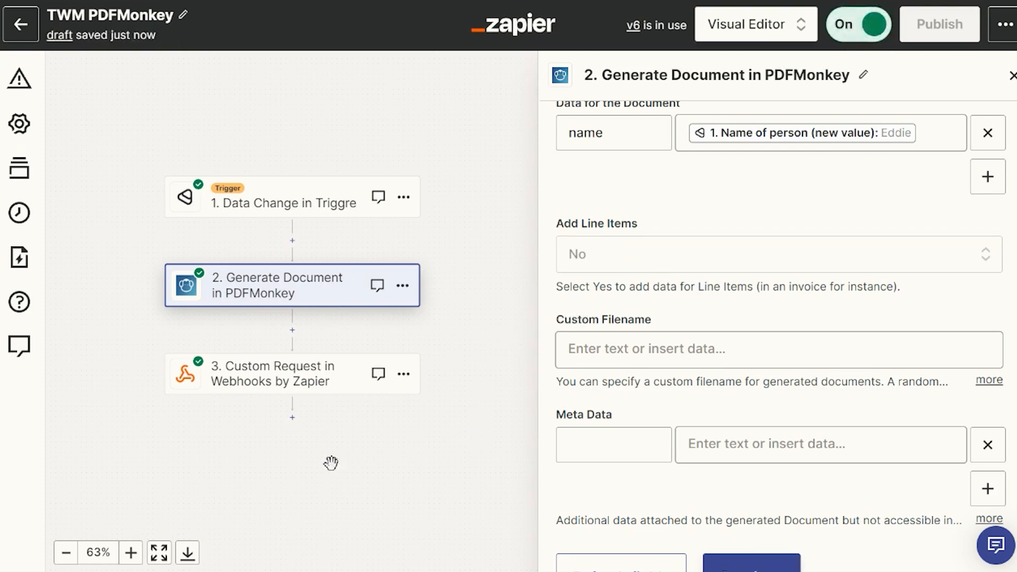
Step: Open the Custom Request in Webhooks step and review its event, POST method and the receivePDFMonkey URL in the action settings
left_click(297, 388)
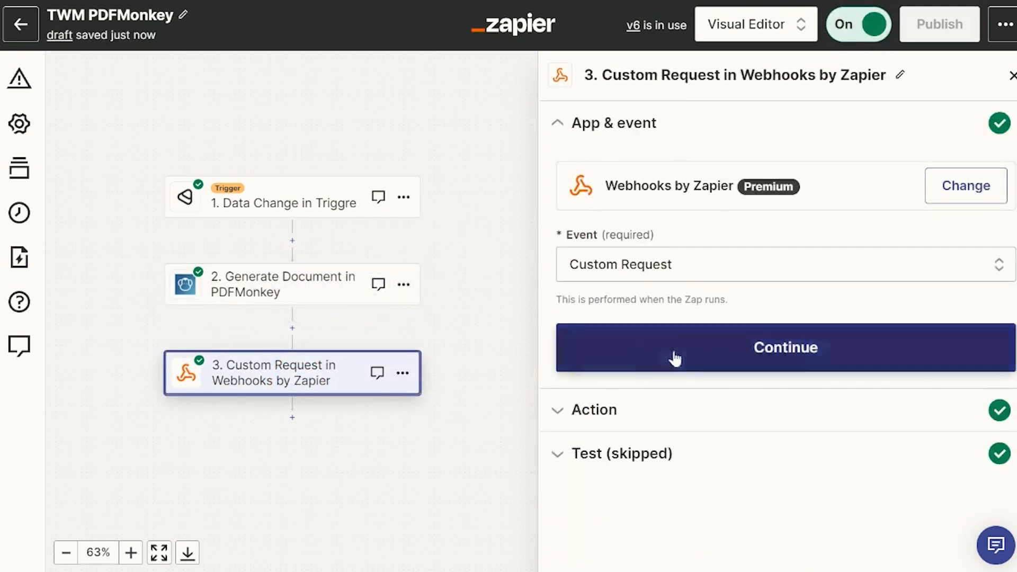
left_click(674, 358)
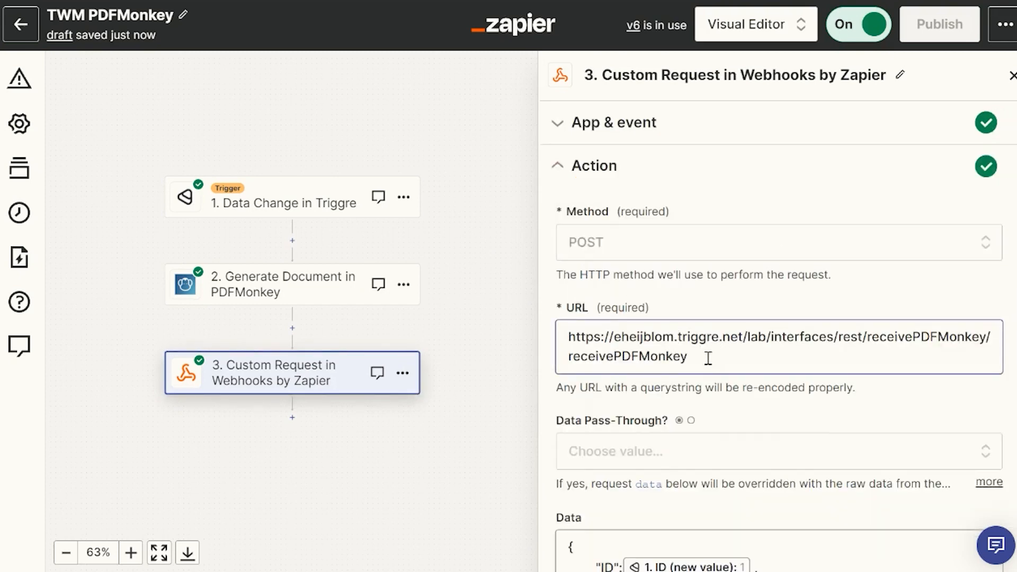
left_click_drag(708, 359, 567, 340)
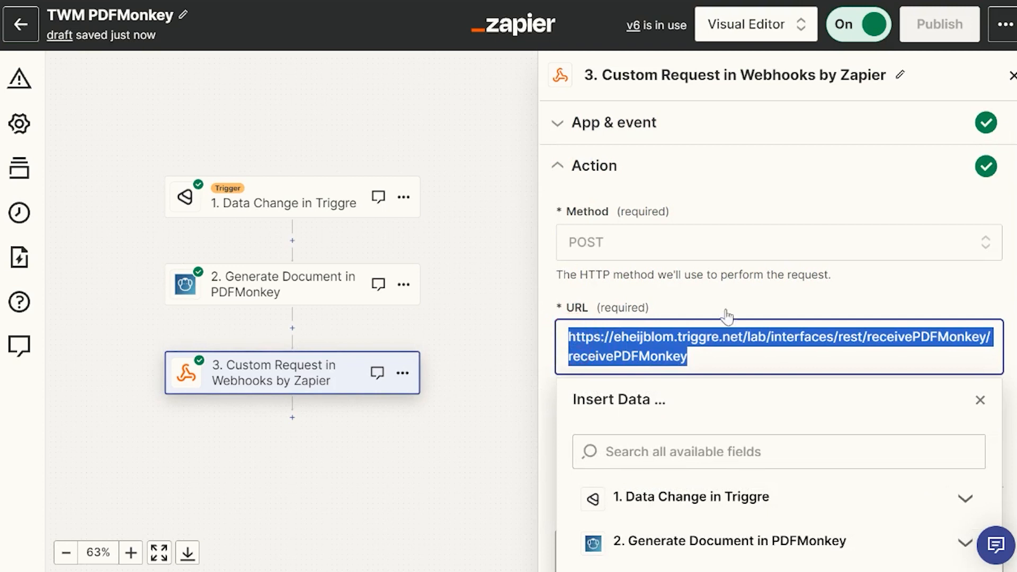
left_click(764, 295)
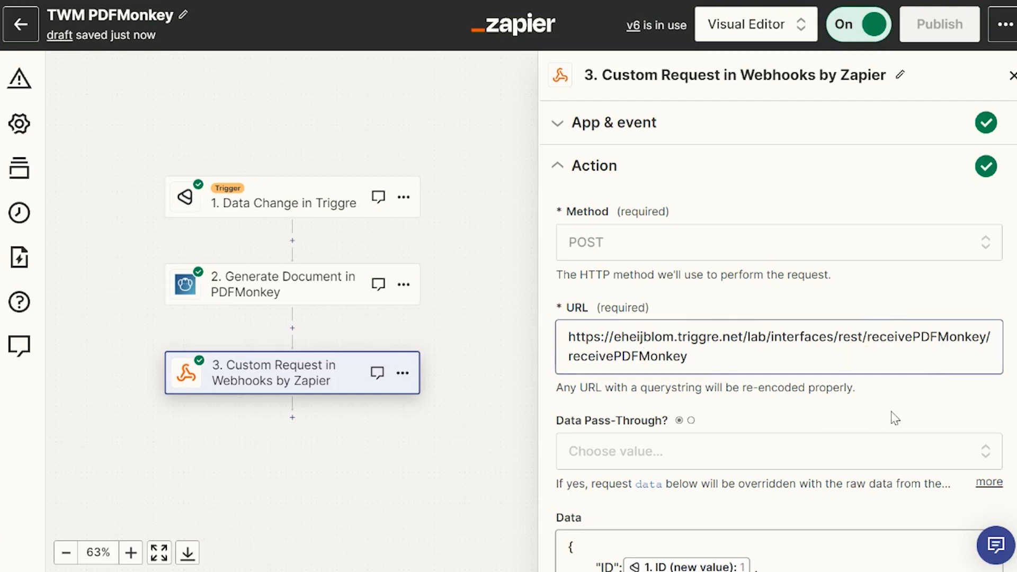
Step: Examine the webhook request's JSON data, checking the ID, PDF, Url and Name keys and the fields mapped to them
scroll(747, 206, "down", 3)
scroll(626, 259, "down", 2)
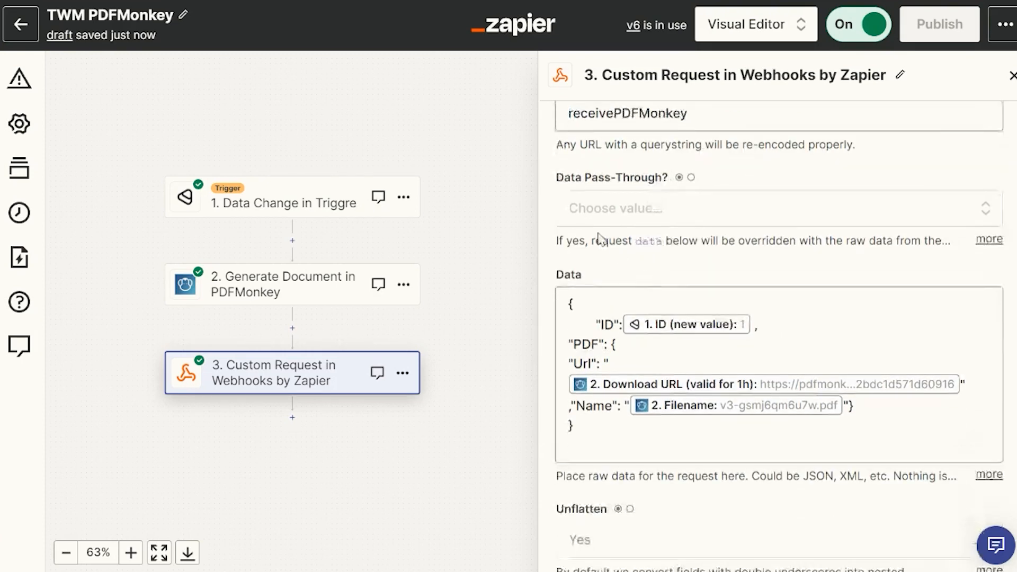
scroll(588, 255, "down", 2)
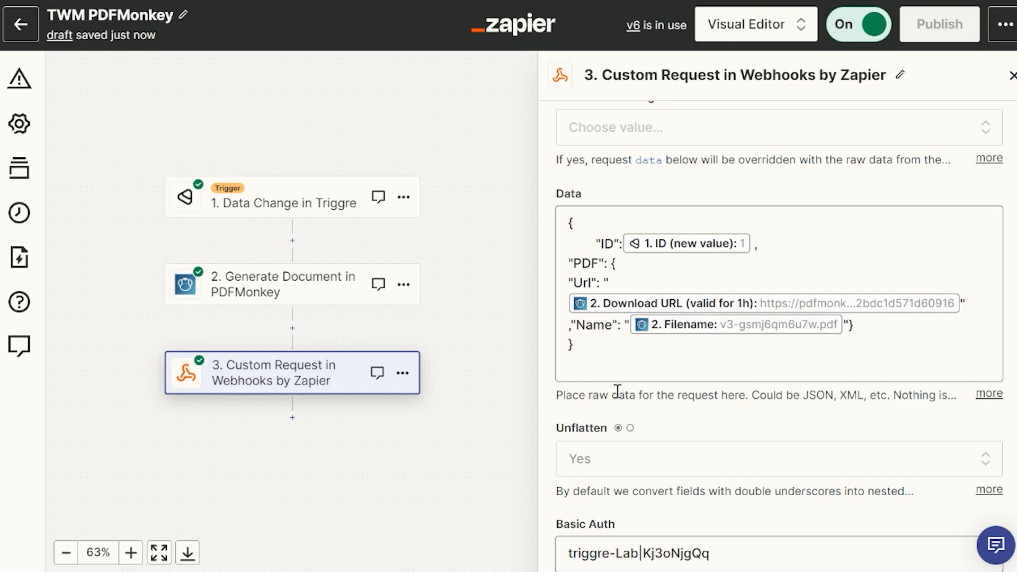
double_click(606, 245)
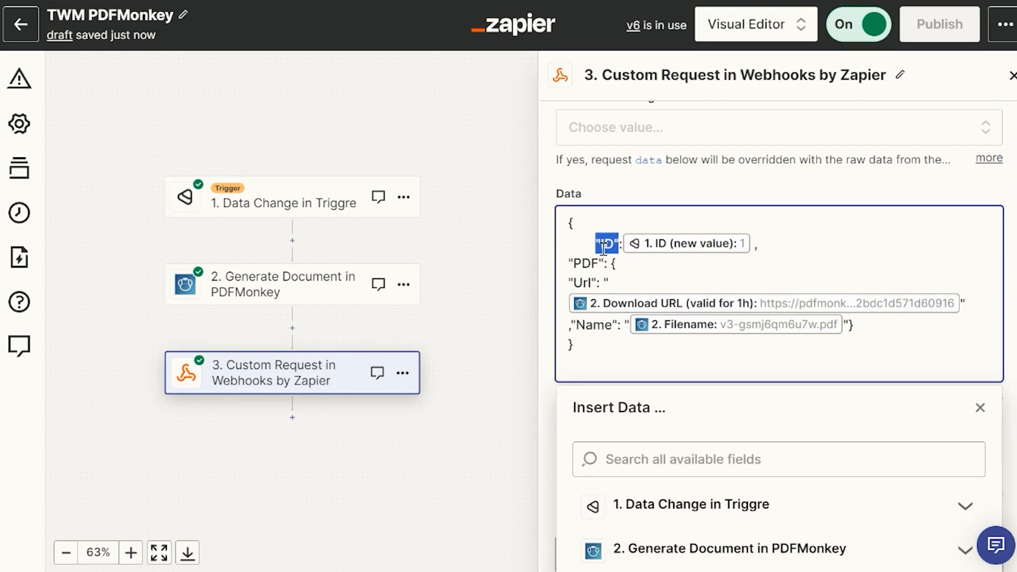
double_click(582, 264)
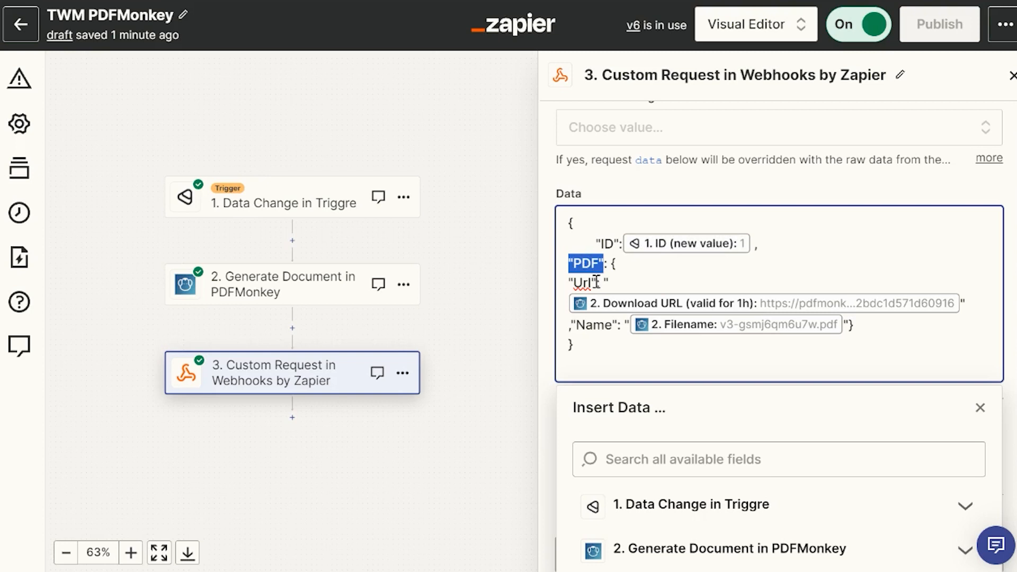
left_click(570, 282)
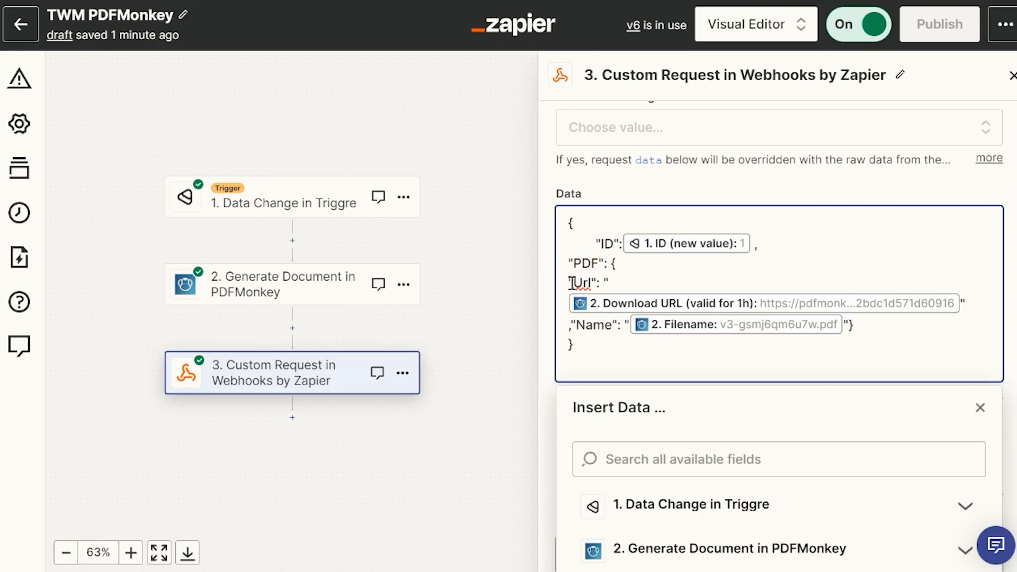
left_click_drag(569, 282, 591, 284)
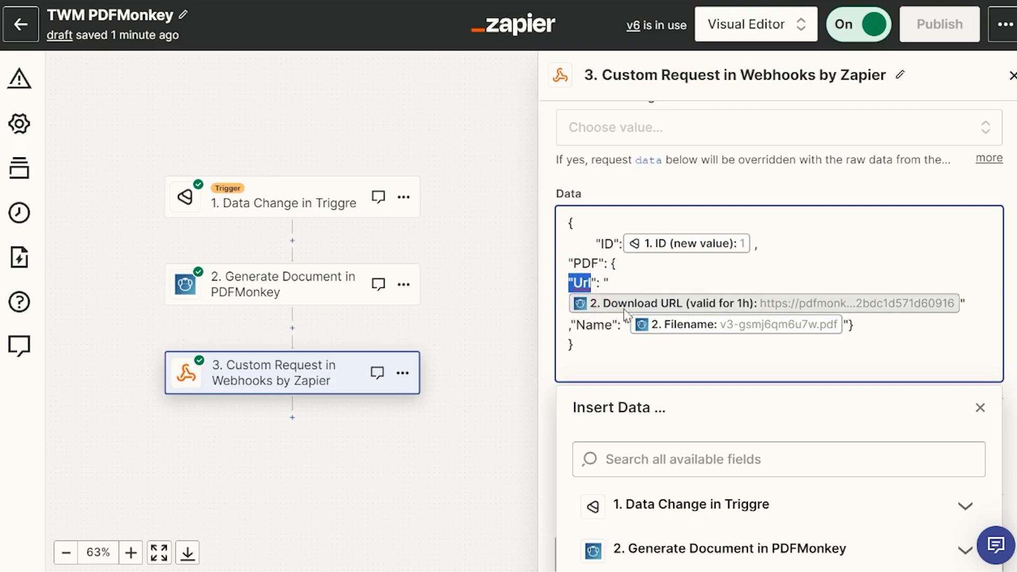
double_click(595, 323)
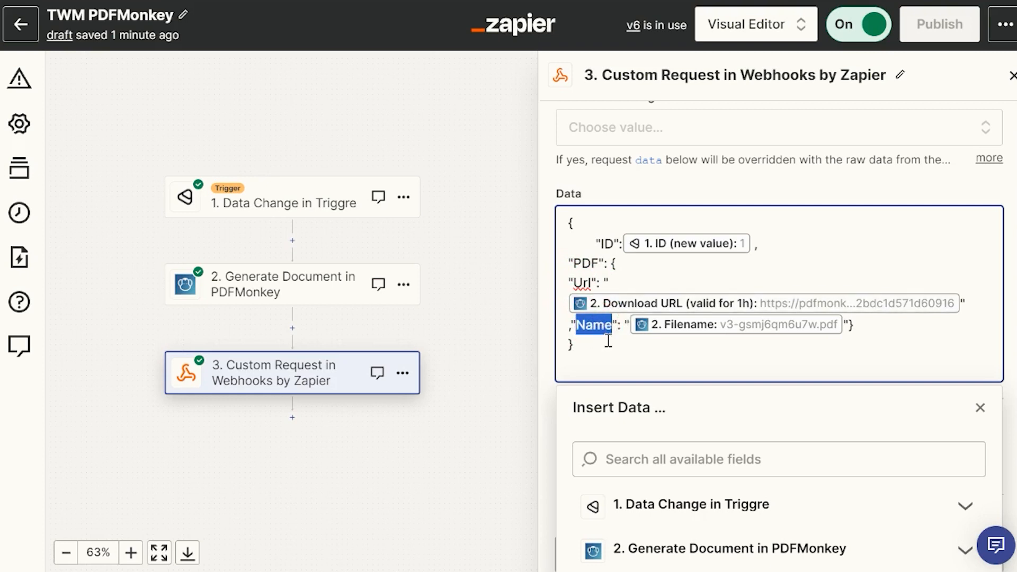
left_click(606, 326)
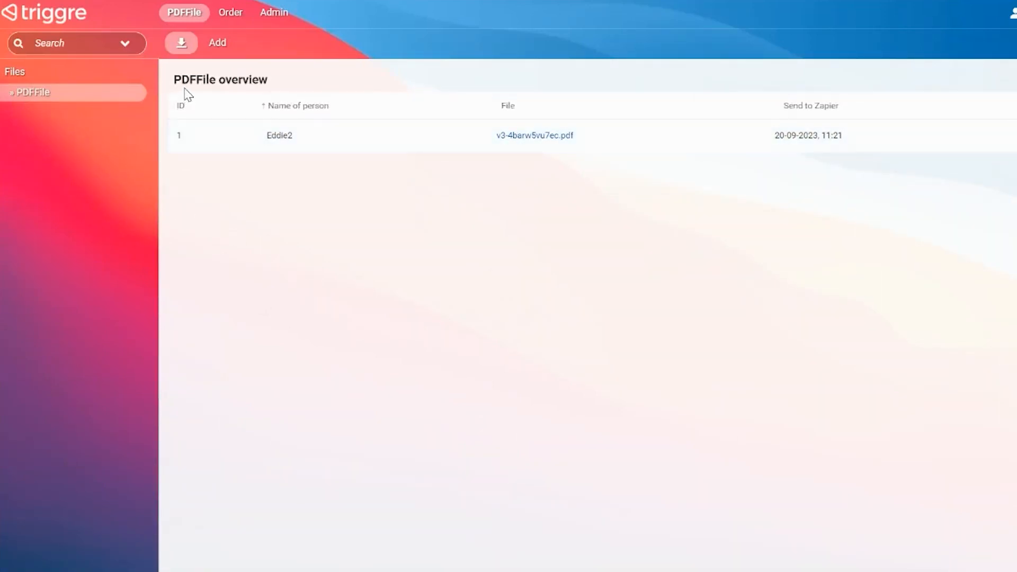
Step: In the Triggre application, add a PDFFile record with "Triggre Weekend Masterclass" as the name of person and no file
left_click_drag(181, 79, 218, 79)
left_click(290, 301)
left_click(216, 45)
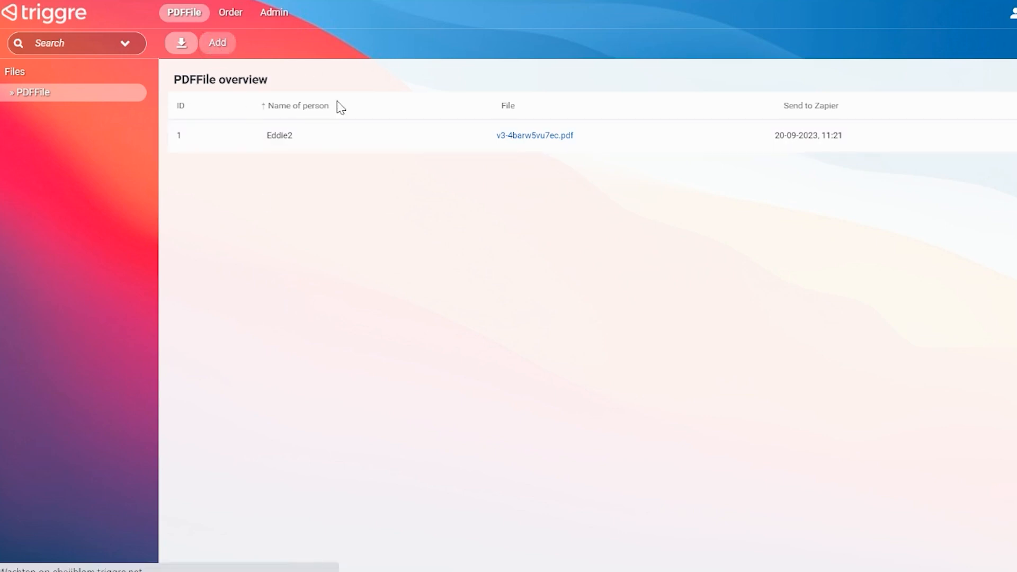
left_click(327, 109)
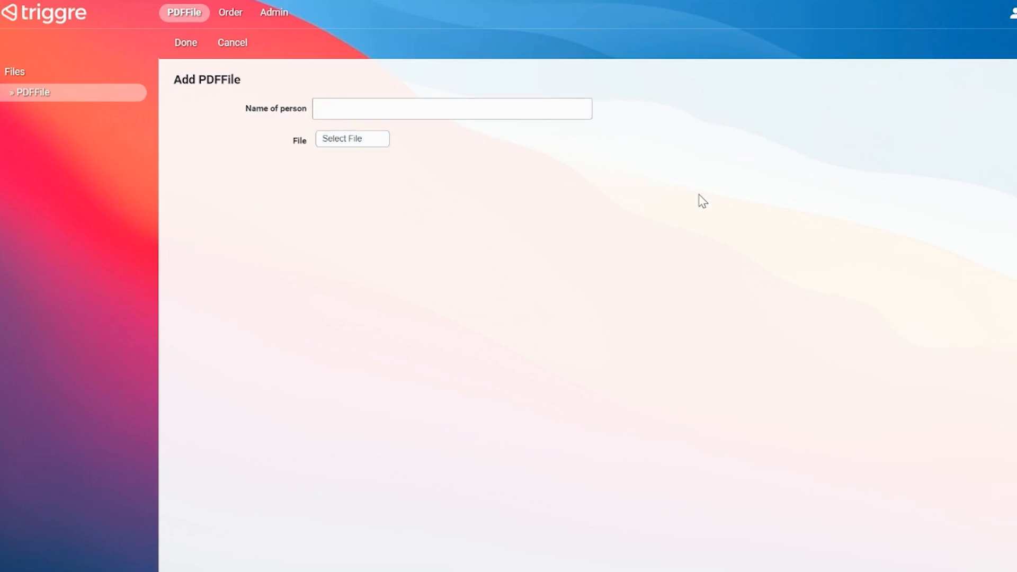
type("Triggre Weekend Masterclass")
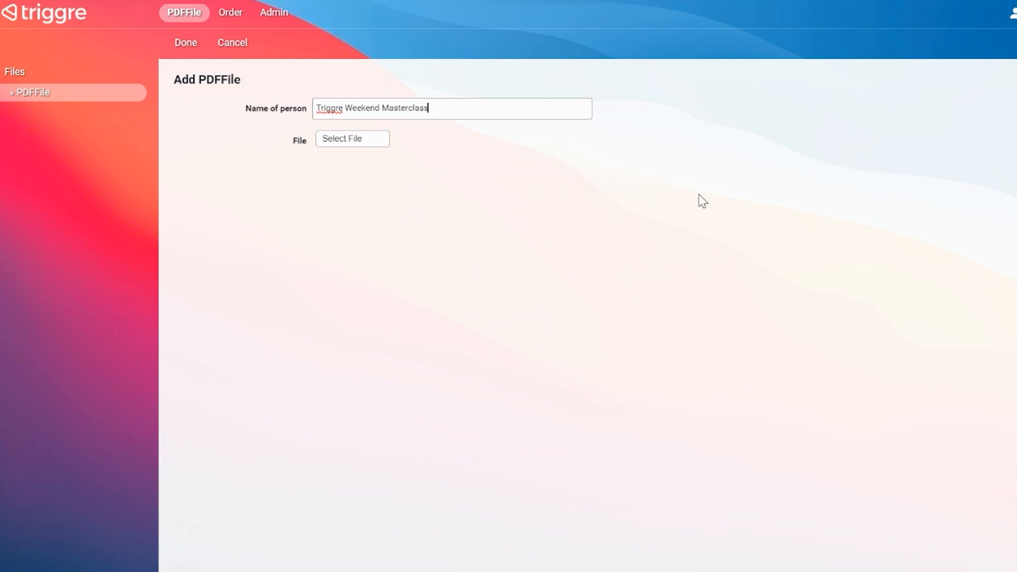
left_click(356, 245)
left_click(187, 45)
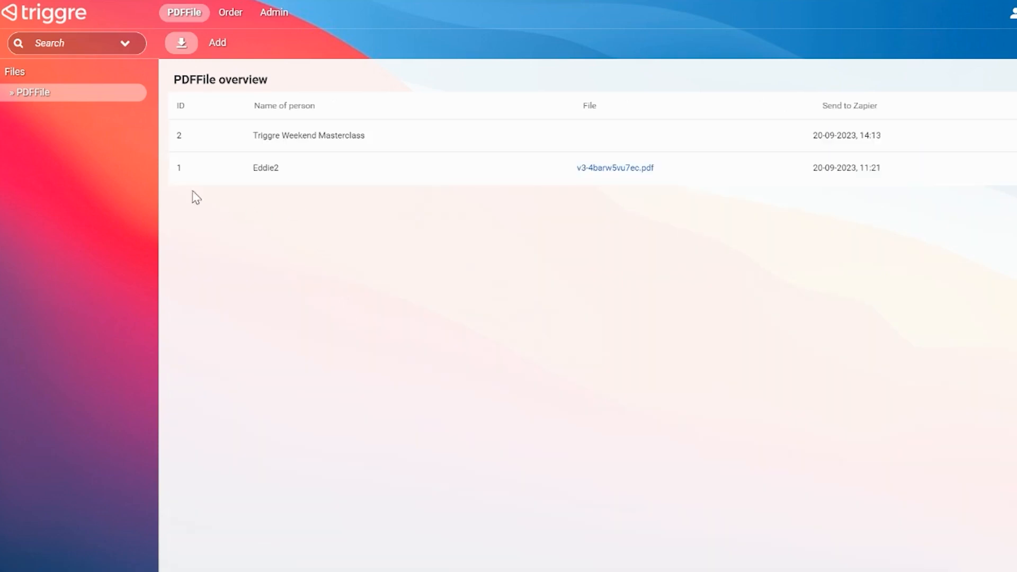
Step: Select the Triggre Weekend Masterclass record in the PDFFile overview and check its ID, name and file columns
double_click(179, 136)
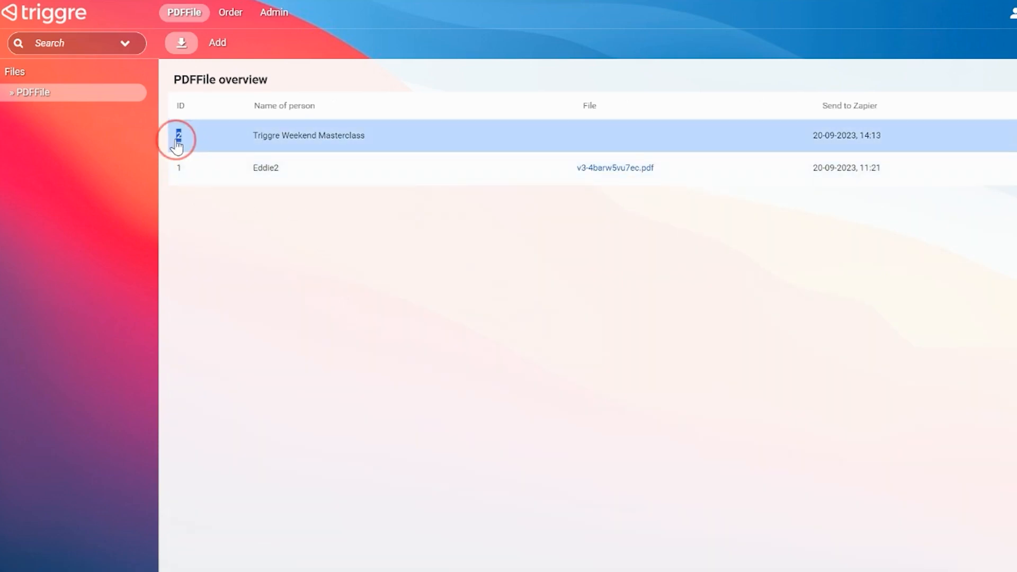
left_click(251, 135)
left_click(374, 138)
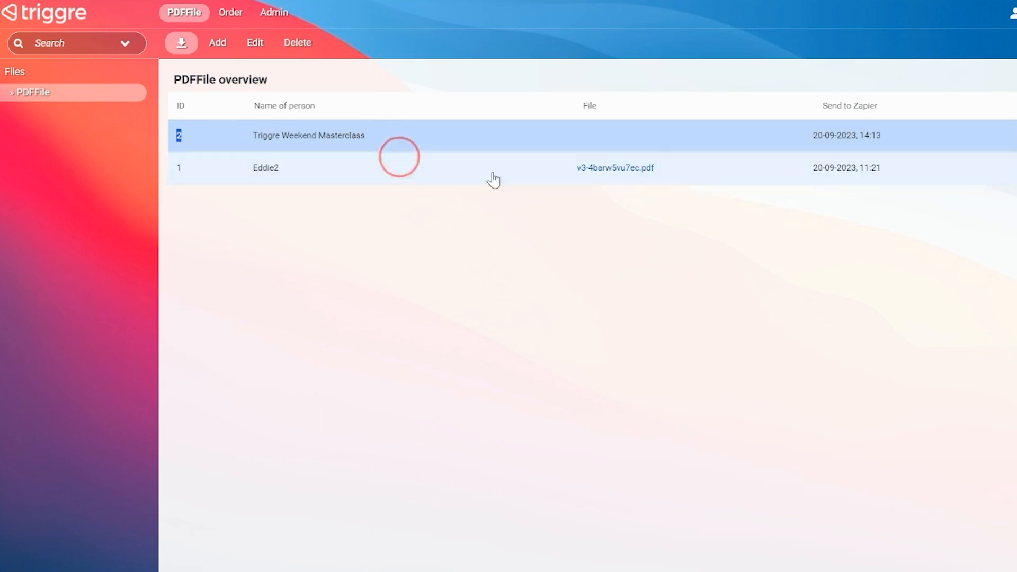
left_click(607, 271)
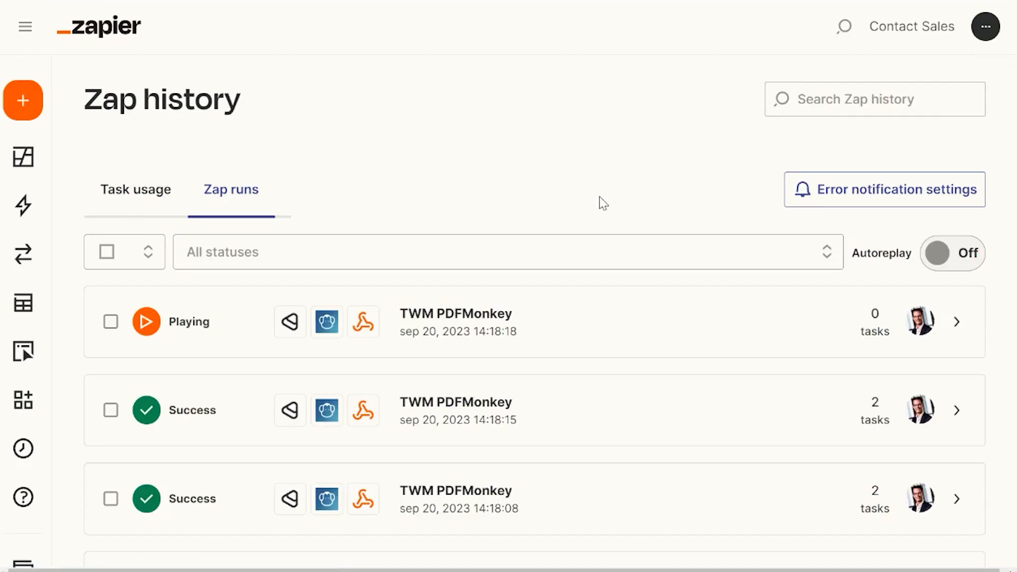
Step: In Zapier's Zap history, open a successful TWM PDFMonkey run and examine the data of its Triggre, PDFMonkey and Webhooks steps
left_click(594, 409)
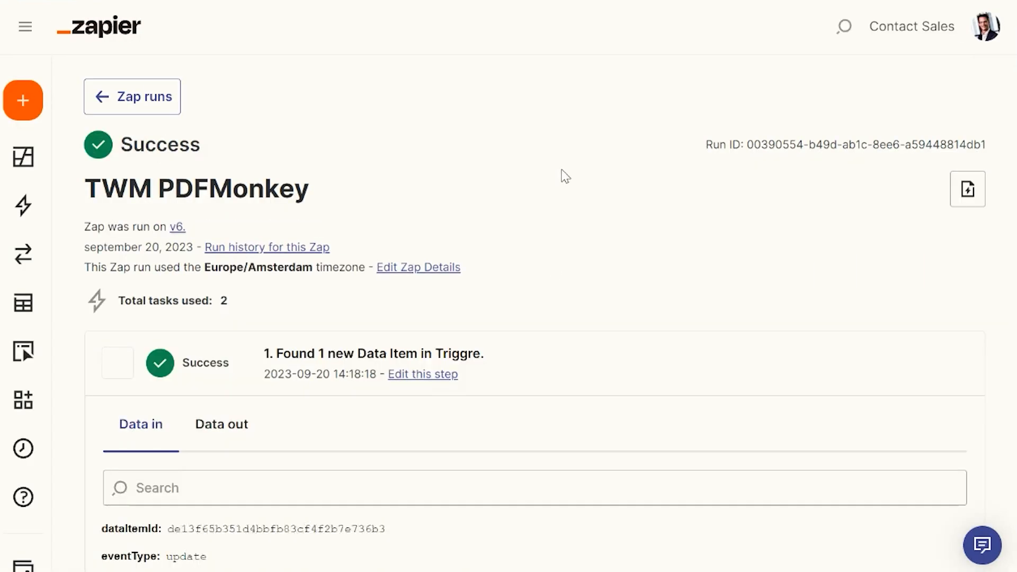
scroll(572, 188, "down", 5)
scroll(571, 217, "down", 12)
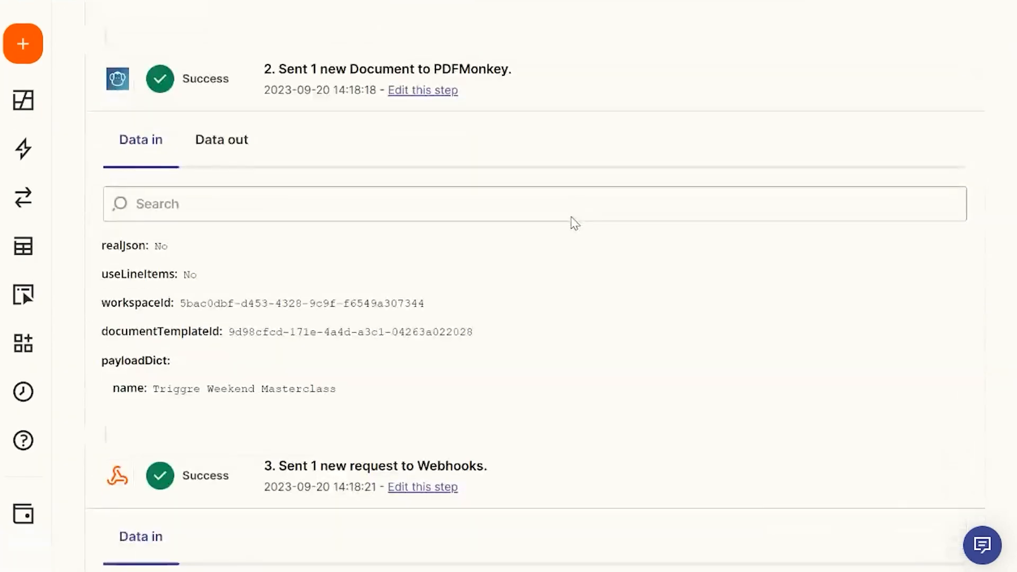
scroll(567, 233, "down", 2)
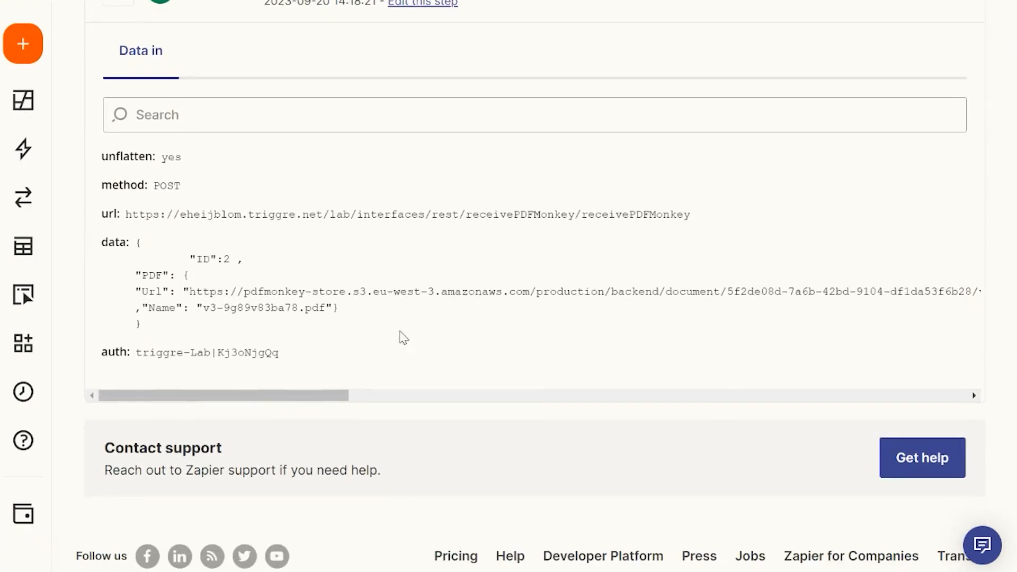